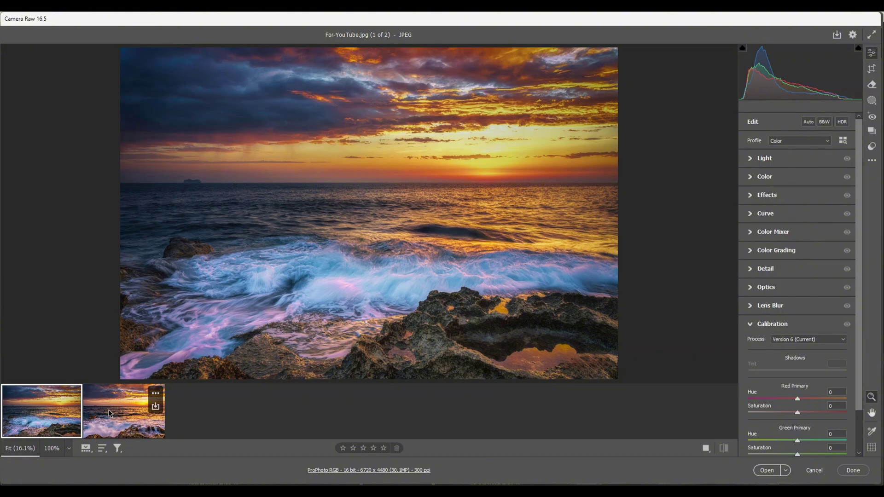
Select both For-YouTube images in the Camera Raw filmstrip and open them in Photoshop
key(shift)
shift+click(109, 410)
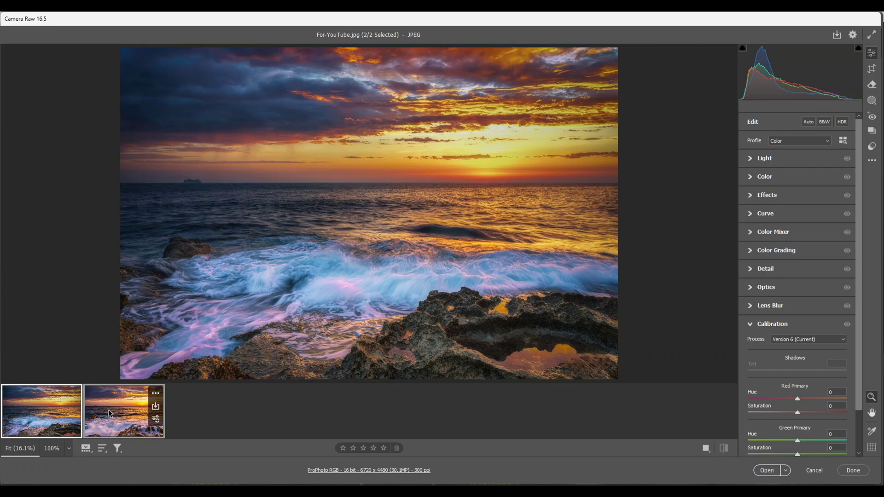
click(772, 474)
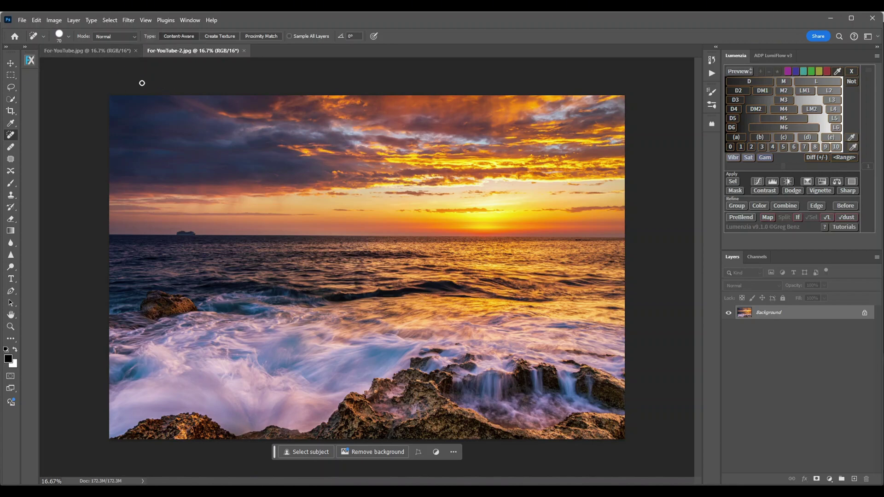
Compare the two open photos, then move the For-YouTube-2.jpg image into For-YouTube.jpg as a layer aligned with the canvas edges
click(104, 53)
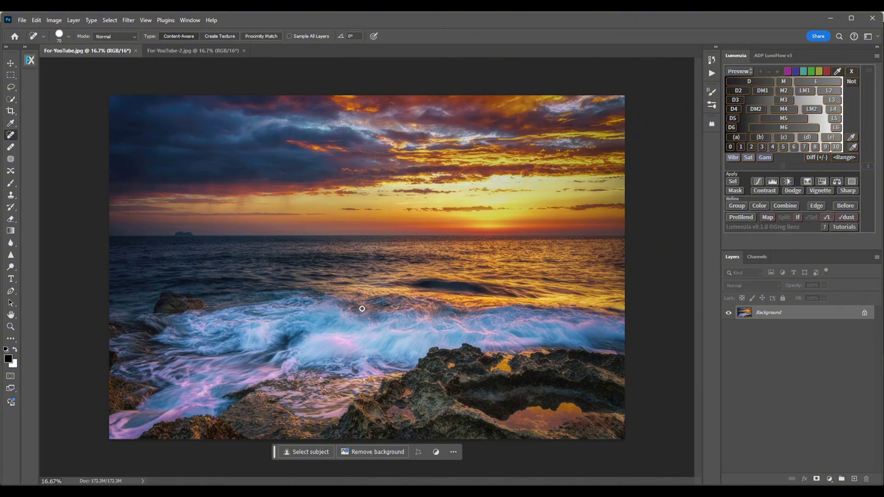
click(185, 54)
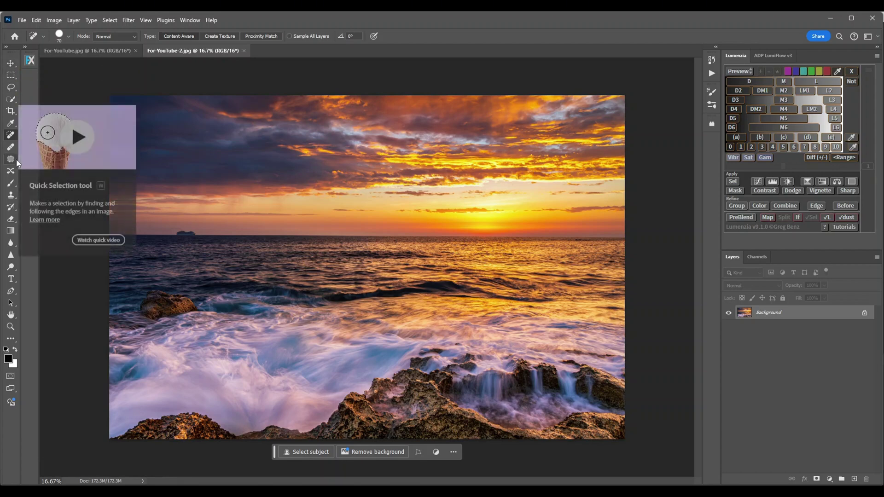
click(9, 64)
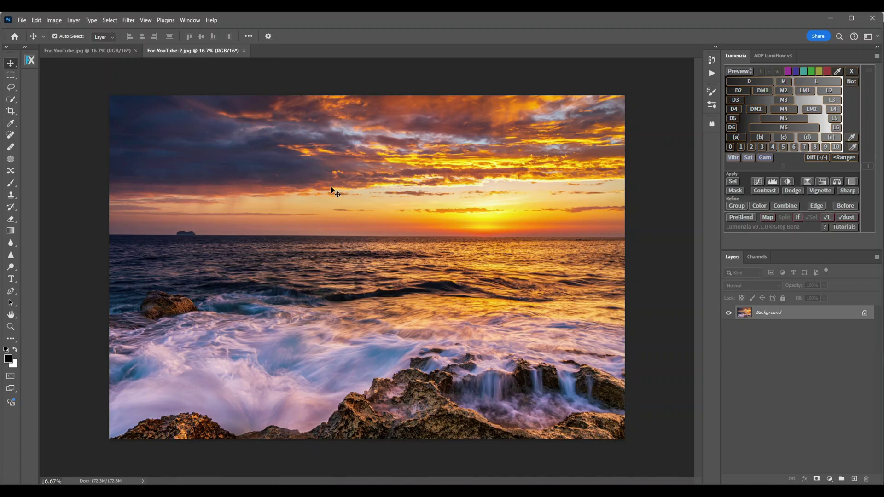
drag(331, 189, 97, 52)
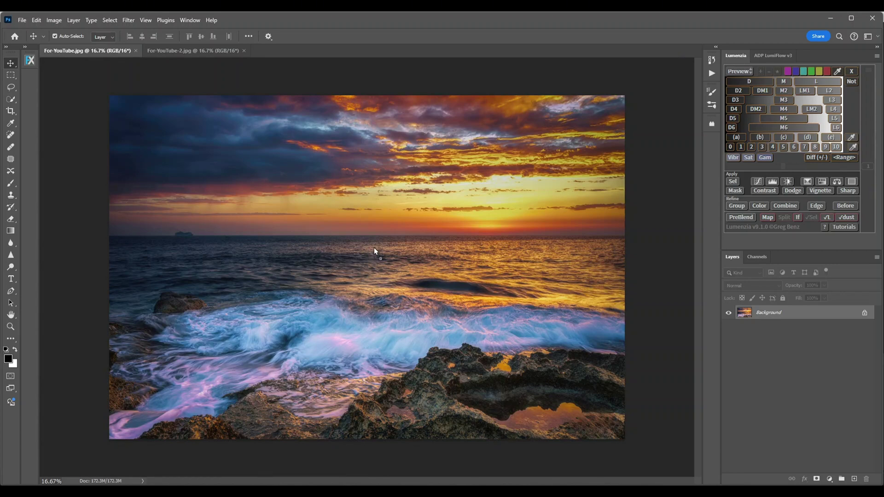
drag(374, 247, 373, 246)
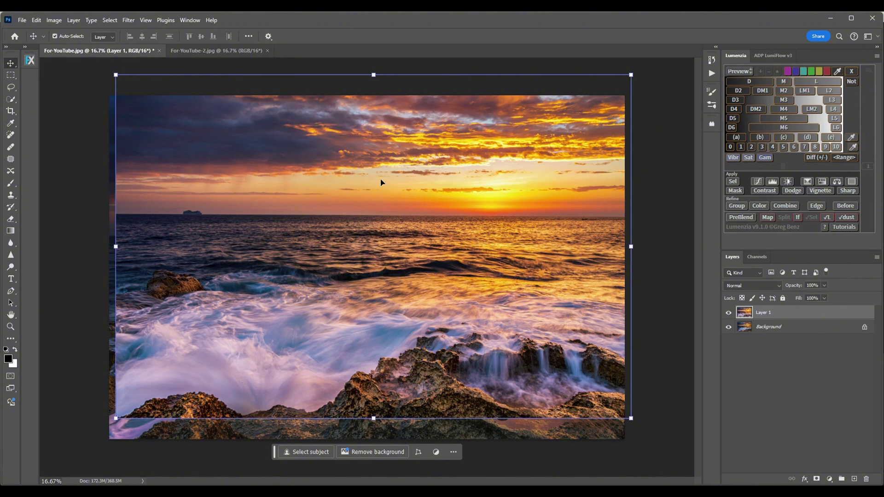
drag(381, 183, 375, 202)
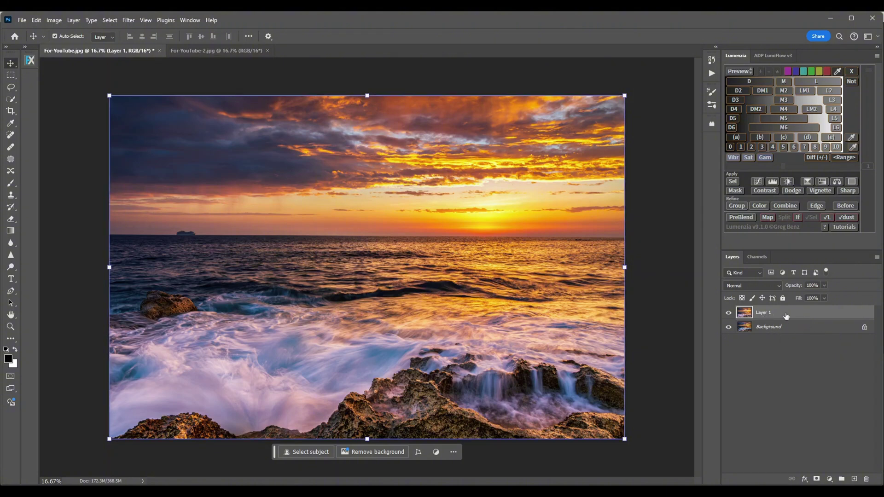
Hide and show Layer 1 to compare it with the Background, and add a white layer mask to it
click(729, 315)
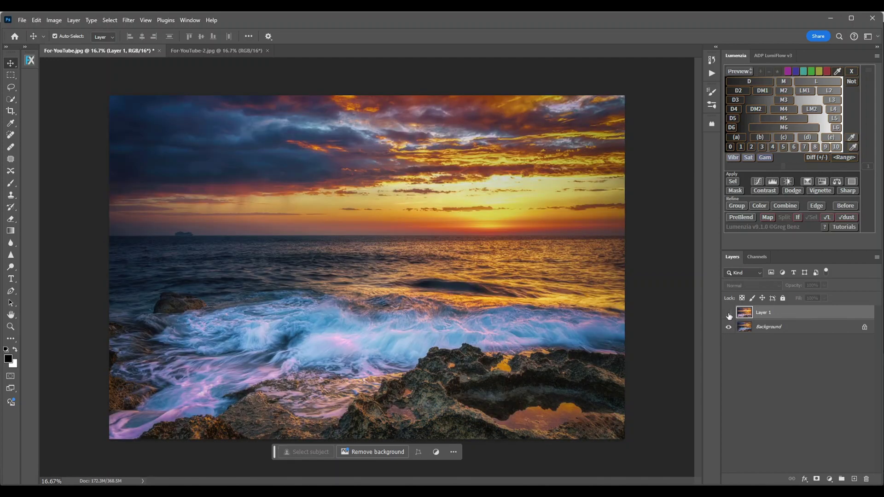
click(729, 314)
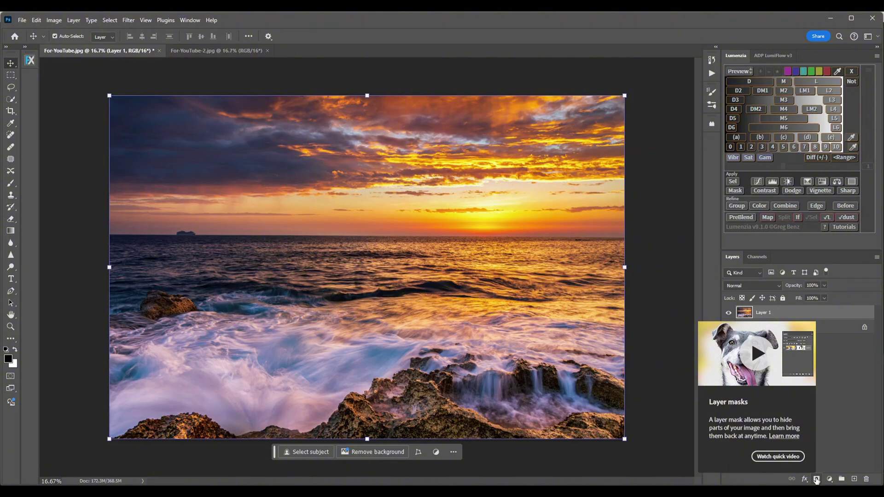
click(817, 480)
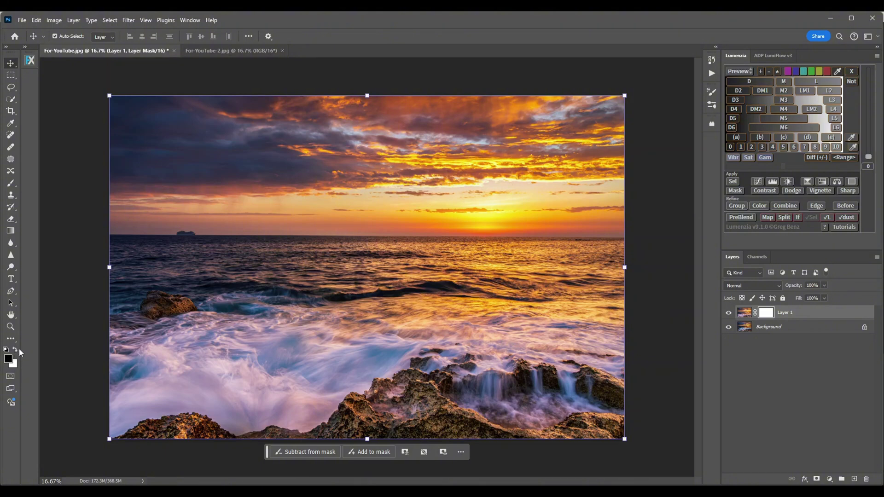
Set up the Brush tool with a black foreground colour and a soft round brush at 1100 px and 52% hardness
click(15, 353)
double_click(15, 350)
click(15, 351)
click(11, 183)
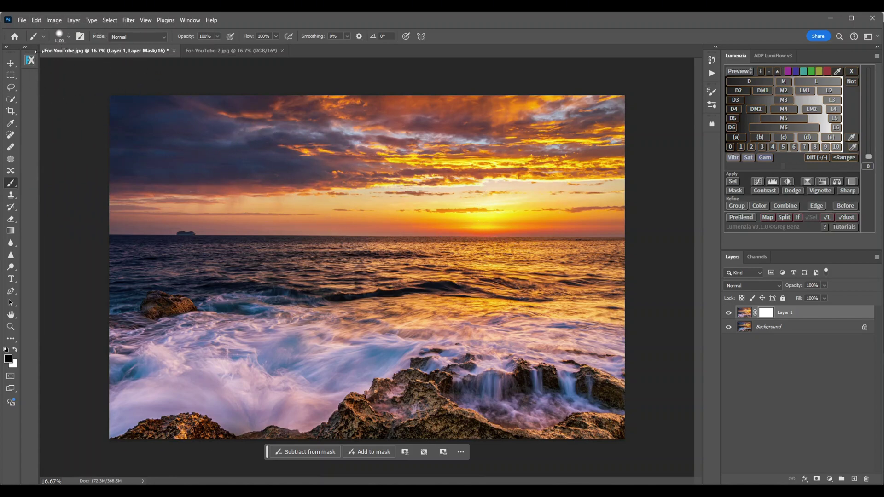
click(61, 36)
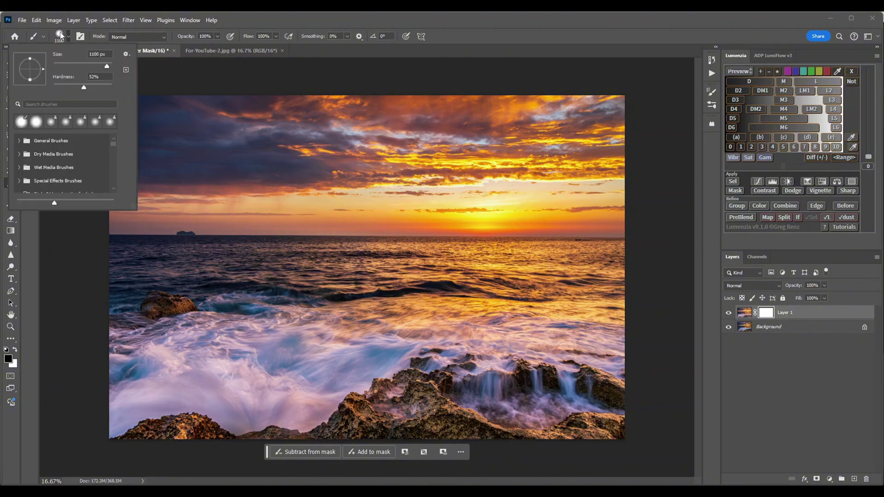
click(20, 123)
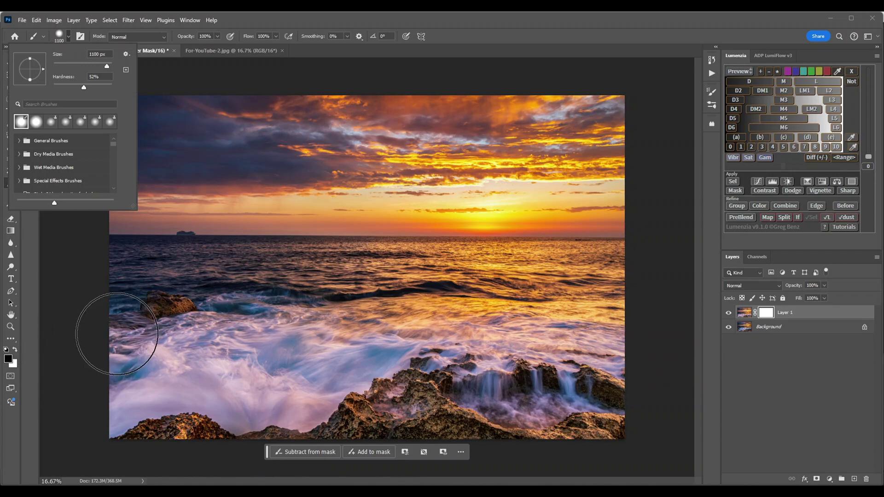
click(63, 319)
Paint black on Layer 1's mask across the waves and foreground rocks to reveal the Background image there
mouse_move(98, 315)
mouse_down()
mouse_move(363, 326)
mouse_move(602, 307)
mouse_up()
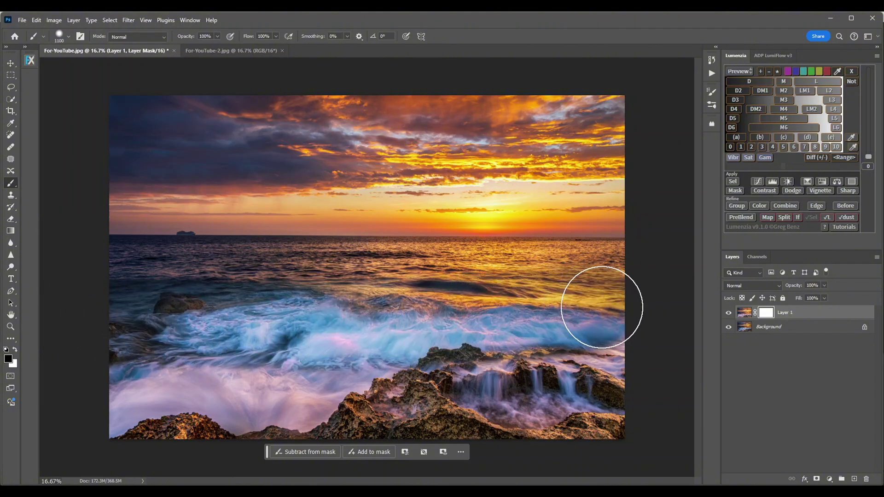
mouse_move(649, 370)
mouse_down()
mouse_move(469, 352)
mouse_move(123, 345)
mouse_up()
mouse_move(81, 407)
mouse_down()
mouse_move(239, 418)
mouse_move(332, 408)
mouse_move(497, 410)
mouse_move(612, 430)
mouse_up()
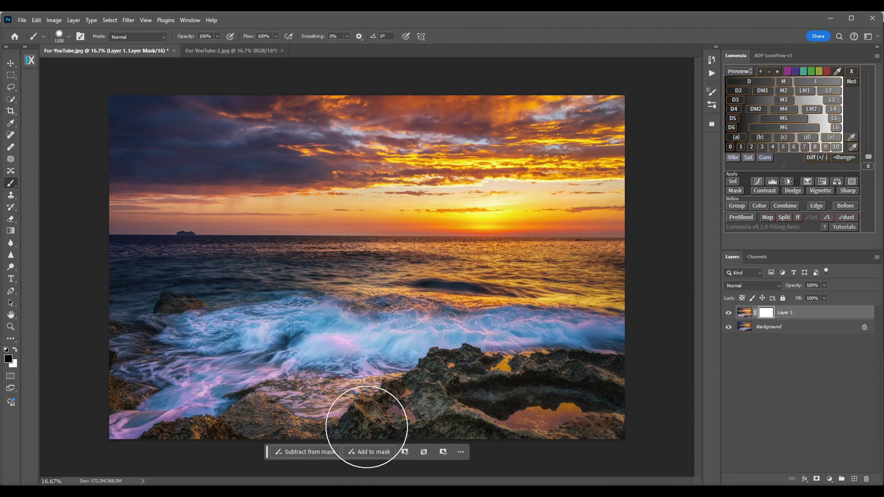
key(ctrl+i)
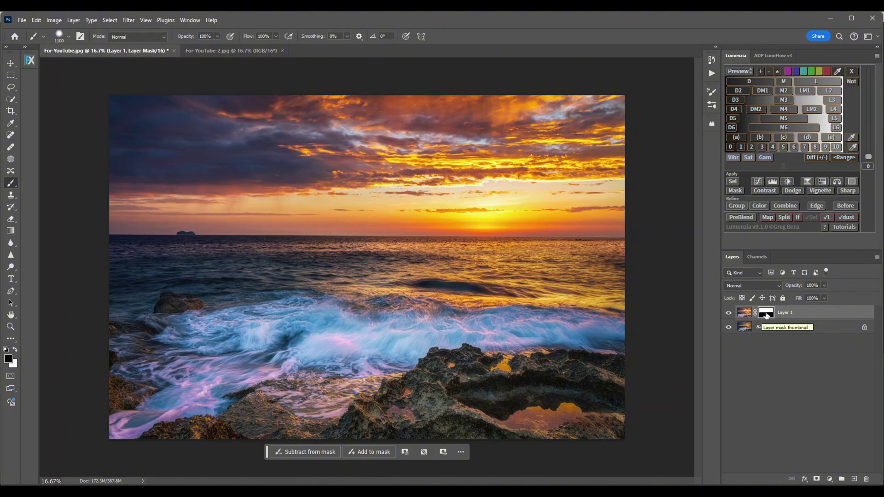
Disable and re-enable Layer 1's mask to compare the image with and without it
right_click(766, 315)
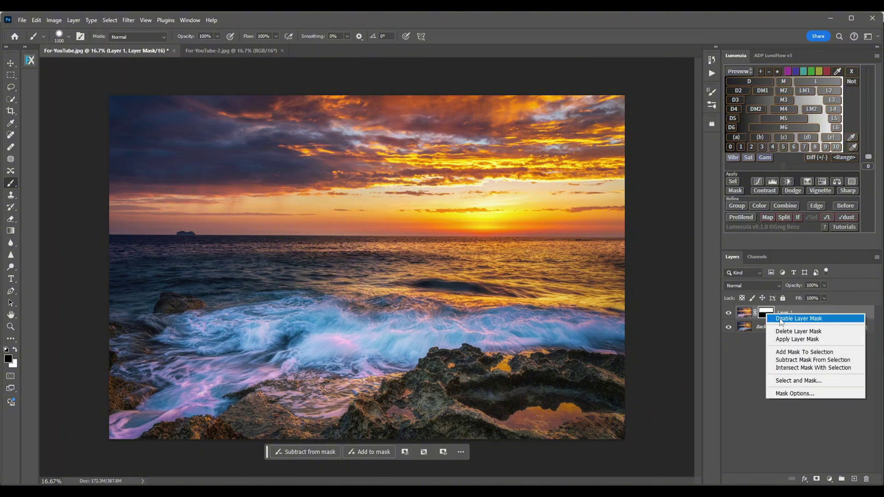
click(782, 318)
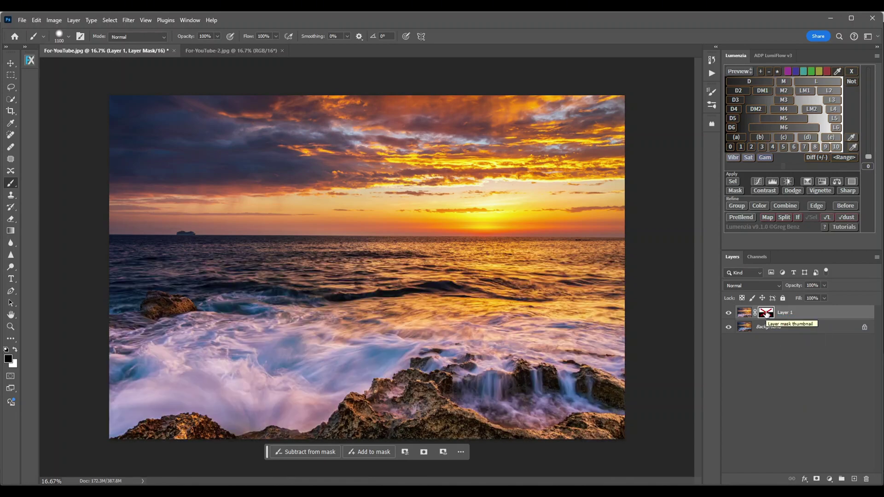
right_click(767, 314)
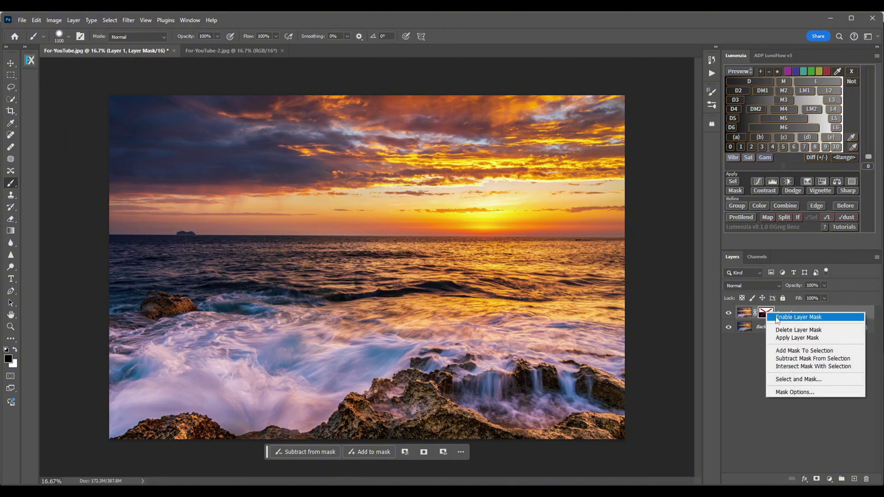
click(780, 318)
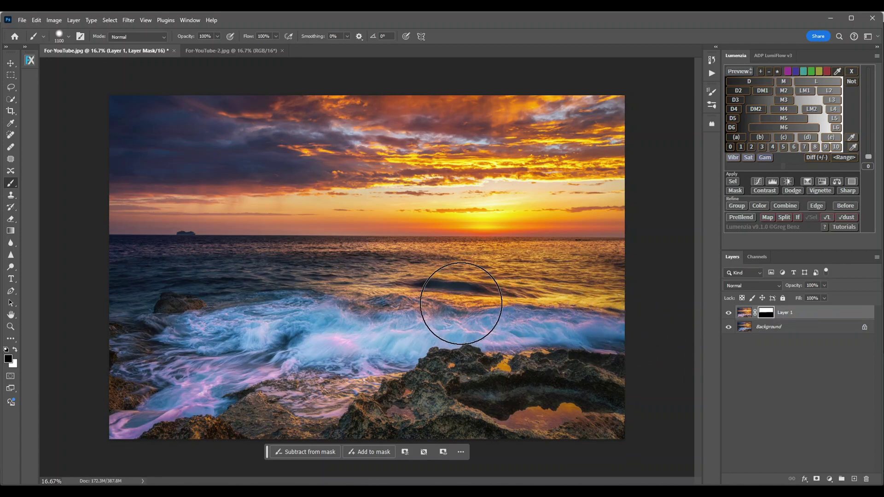
Set the brush size to 800 px and paint black on Layer 1's mask over the upper sea and across the horizon
key(bracketleft)
key(bracketleft)
key(bracketleft)
key(bracketleft)
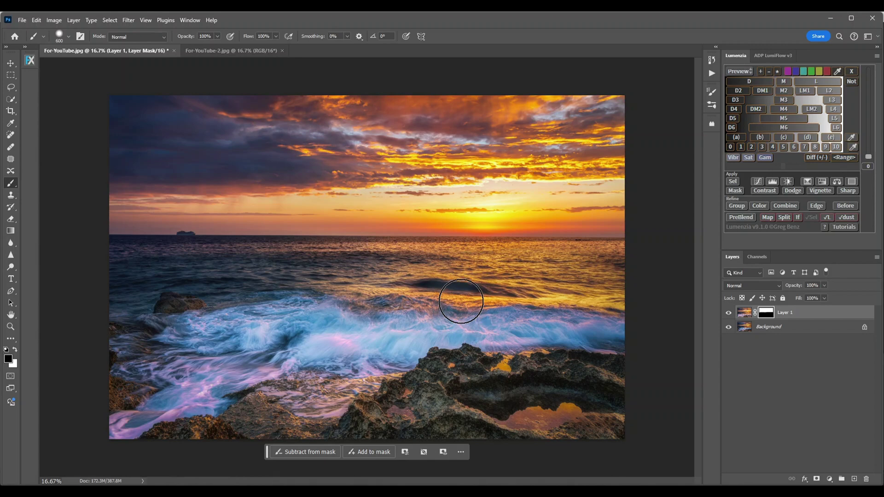
key(bracketright)
key(bracketright)
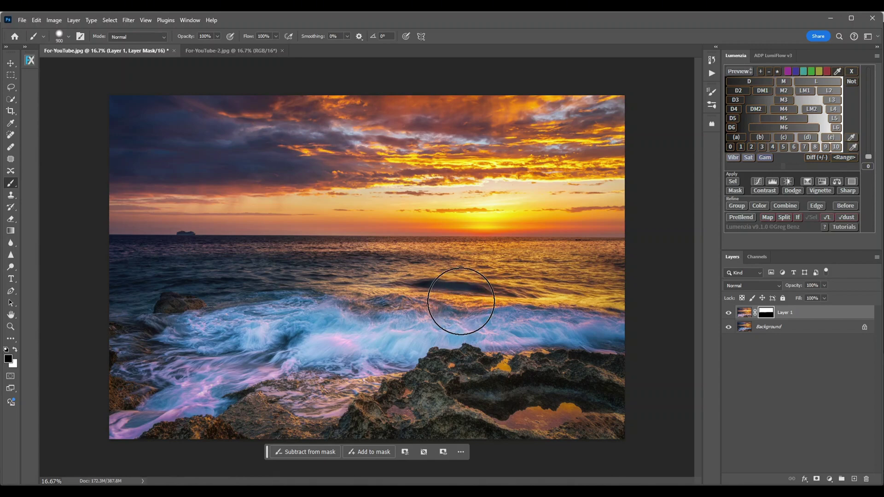
key(bracketleft)
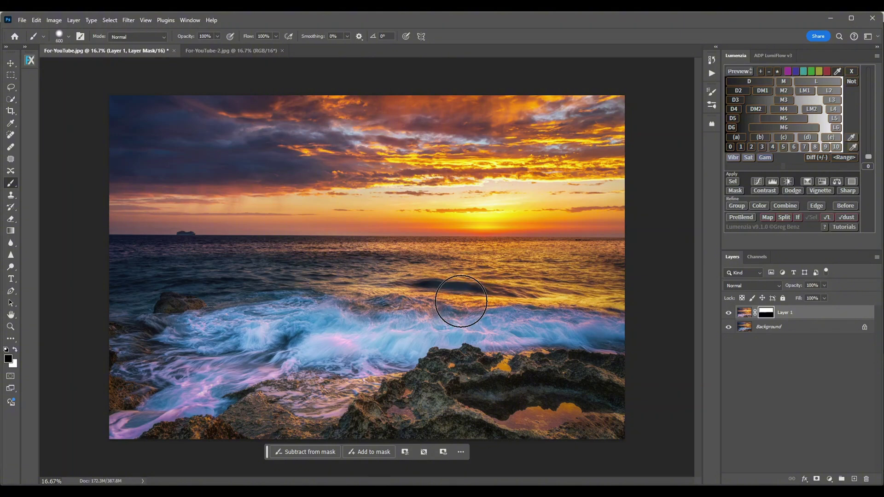
key(bracketright)
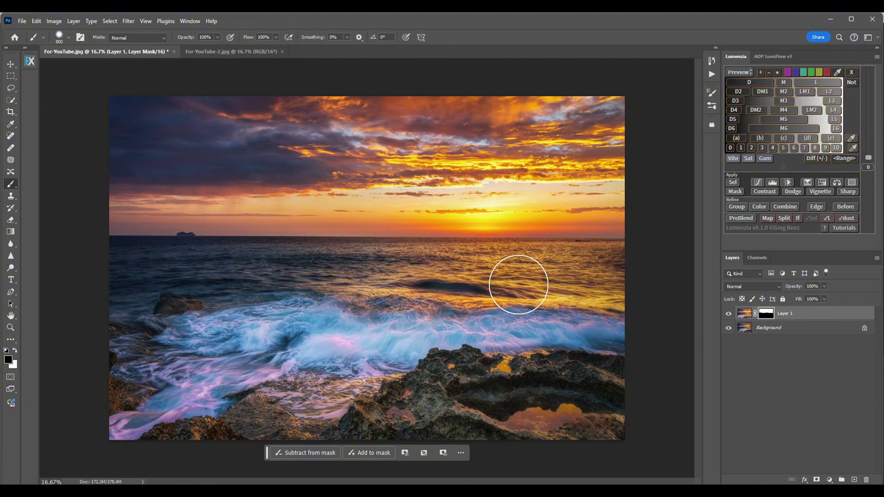
mouse_move(546, 267)
mouse_down()
mouse_move(493, 251)
mouse_move(616, 244)
mouse_move(440, 242)
mouse_up()
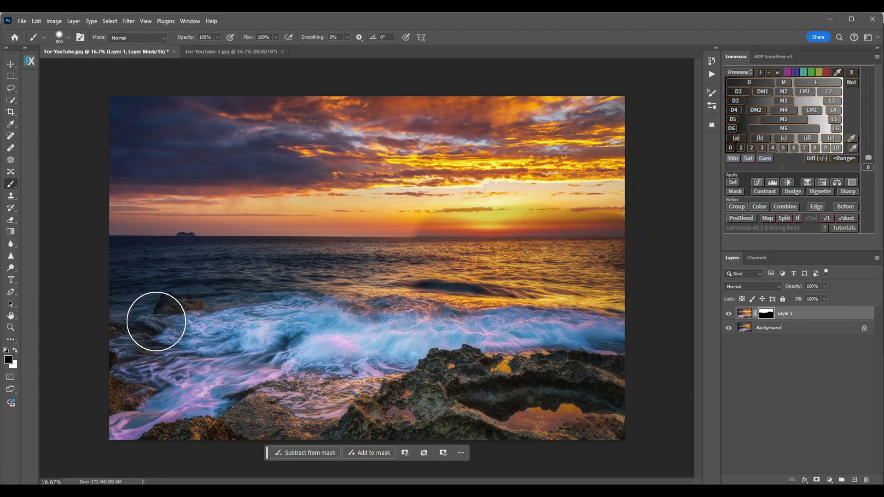